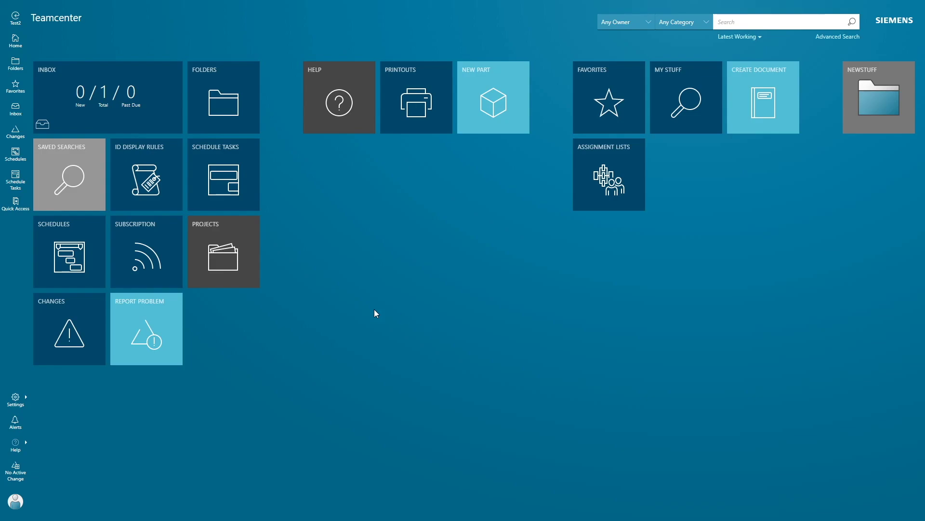
- Show the Compact, Comfortable and Labels layout options from the sidebar Settings
left_click(15, 399)
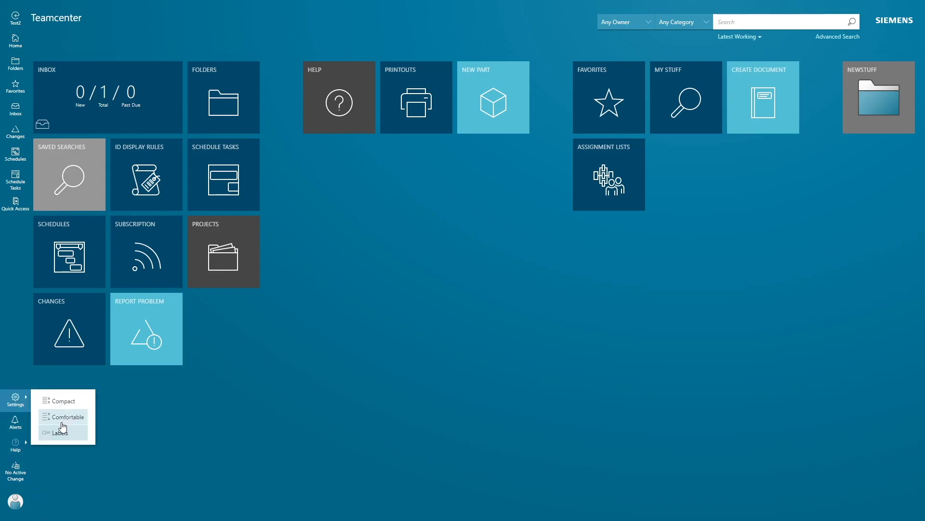
- From Folders, open Newstuff and add a new Folder-type object named Test2
left_click(17, 66)
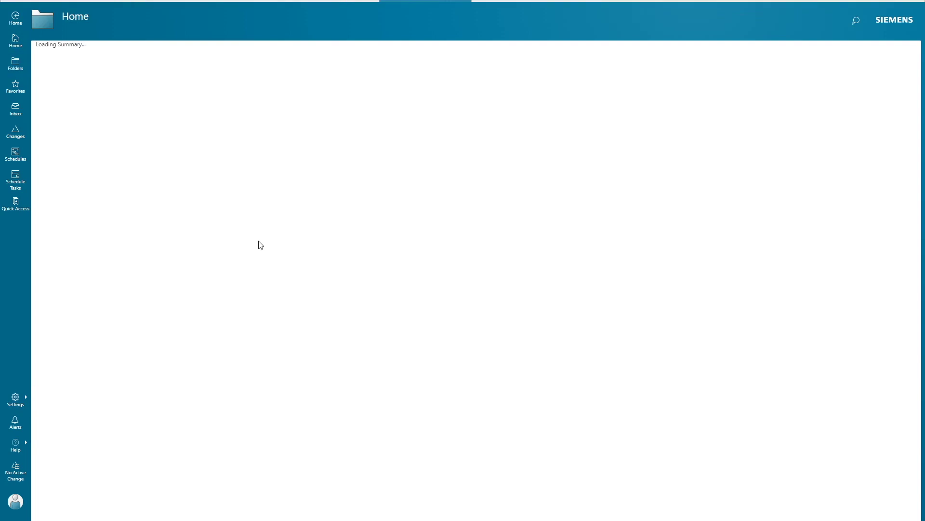
left_click(354, 237)
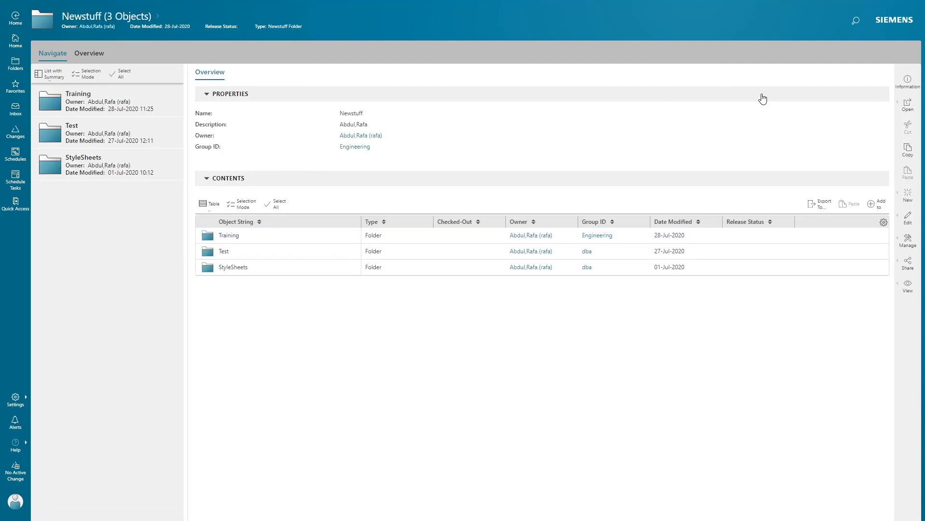
left_click(877, 204)
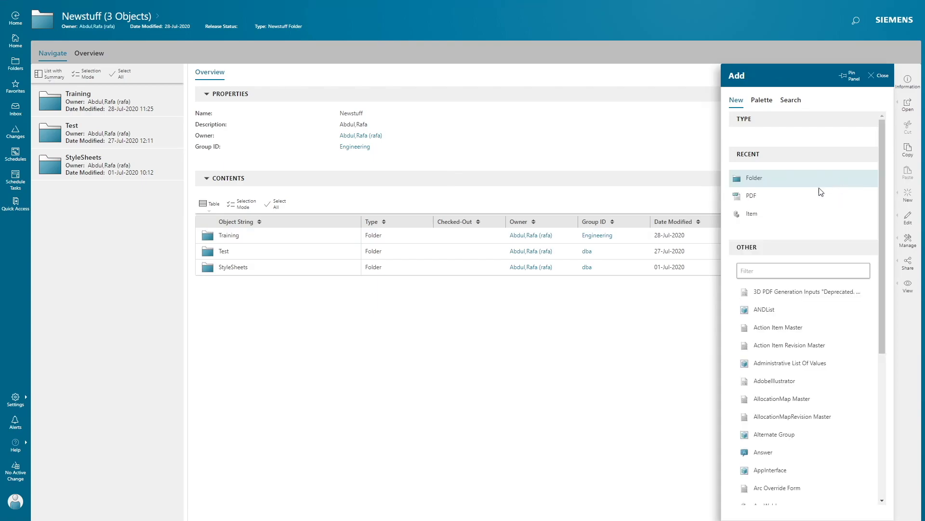
left_click(774, 268)
type("folder")
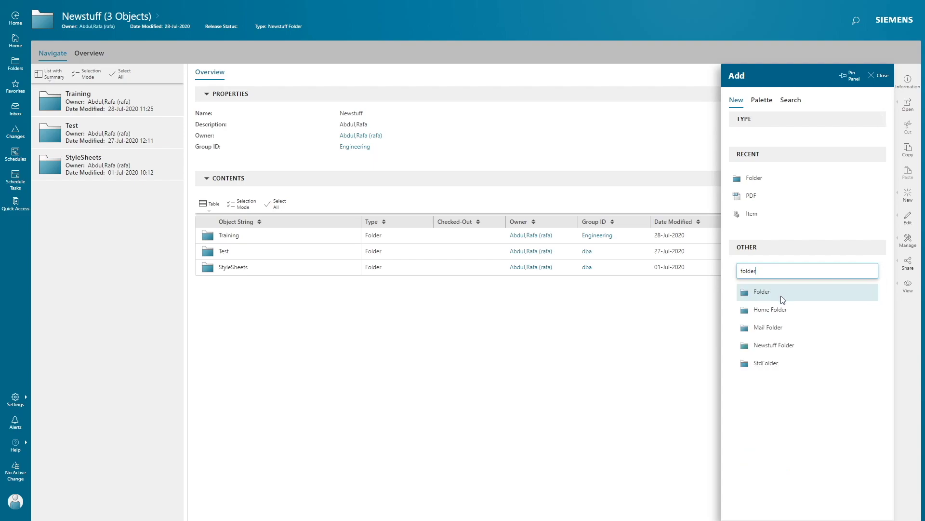
left_click(773, 293)
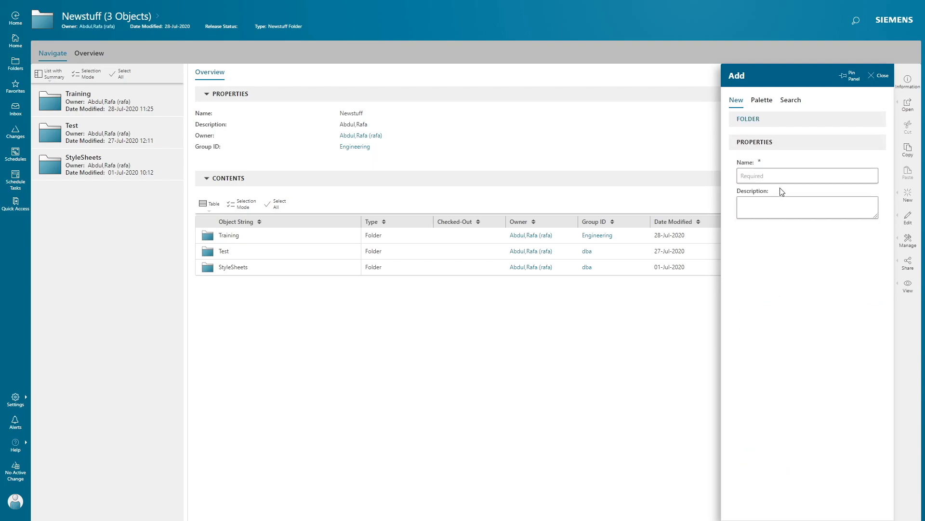
left_click(780, 176)
type("Test2")
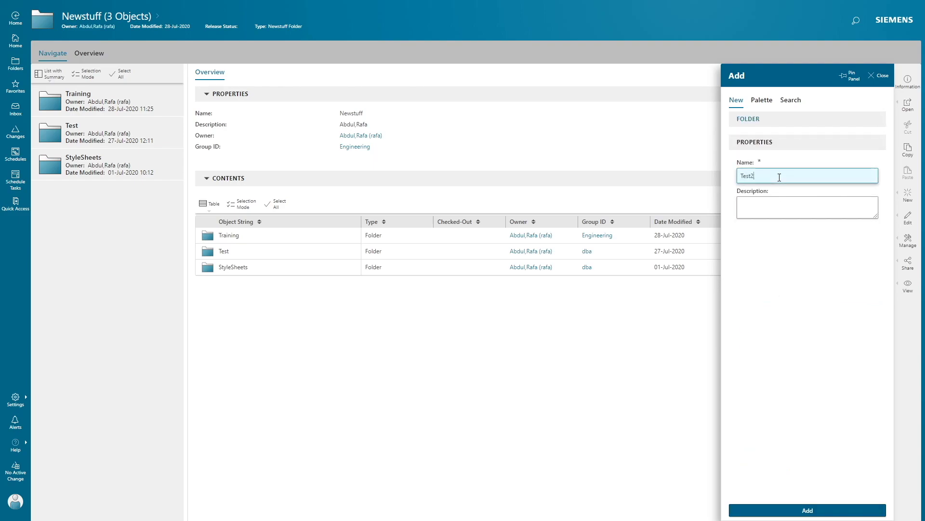
left_click(824, 511)
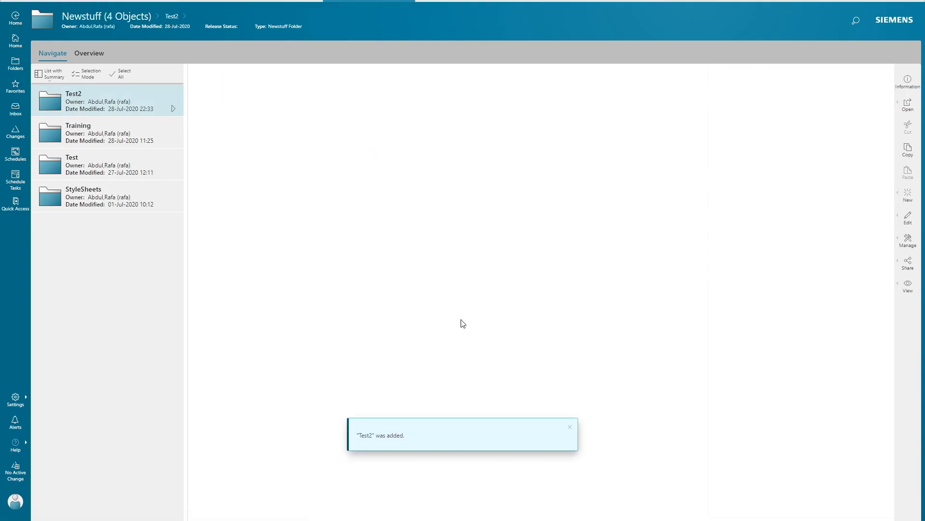
- Start a new Item-type object in Test2 and name it Bolt-Nut
left_click(908, 195)
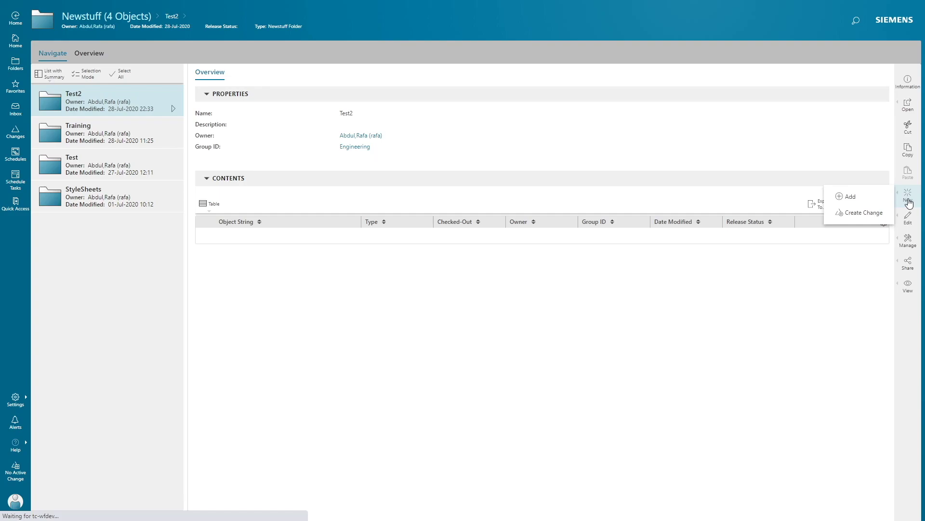
left_click(862, 203)
left_click(782, 271)
type("item")
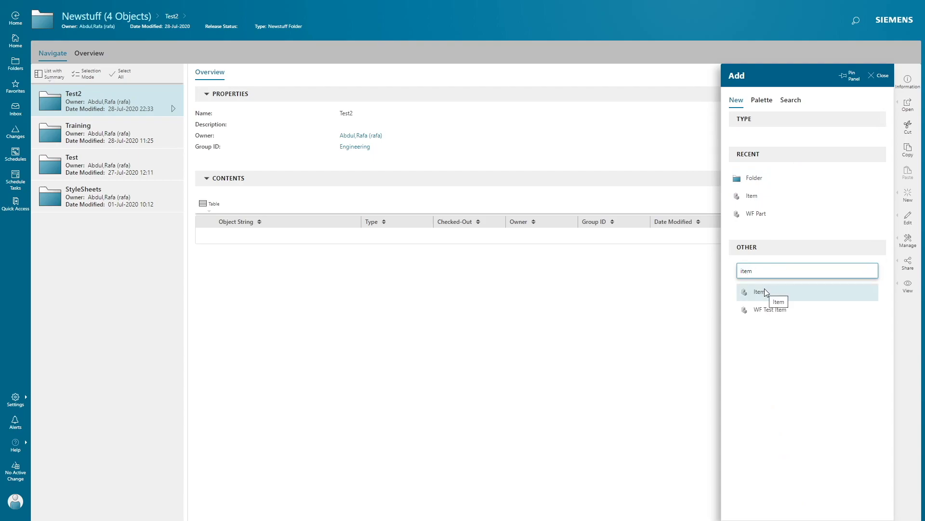
left_click(759, 292)
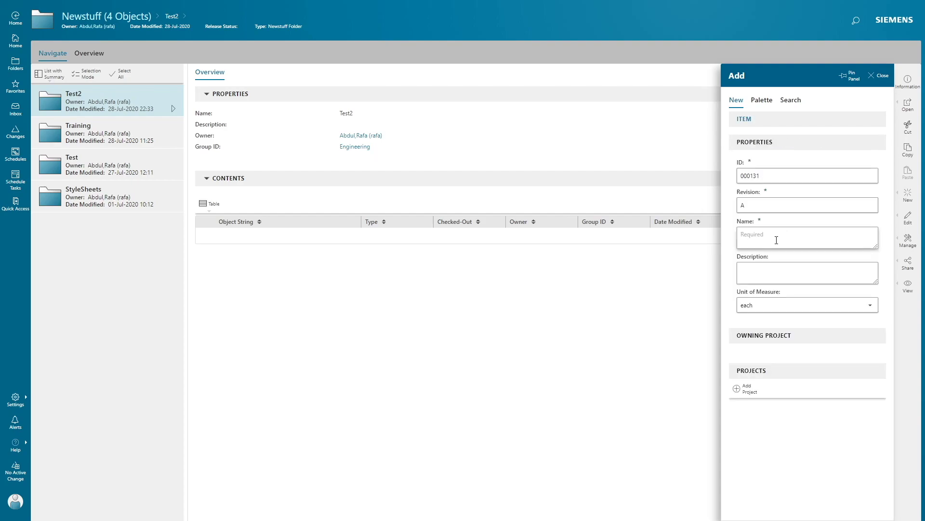
left_click(763, 230)
type("Bolt-Nut")
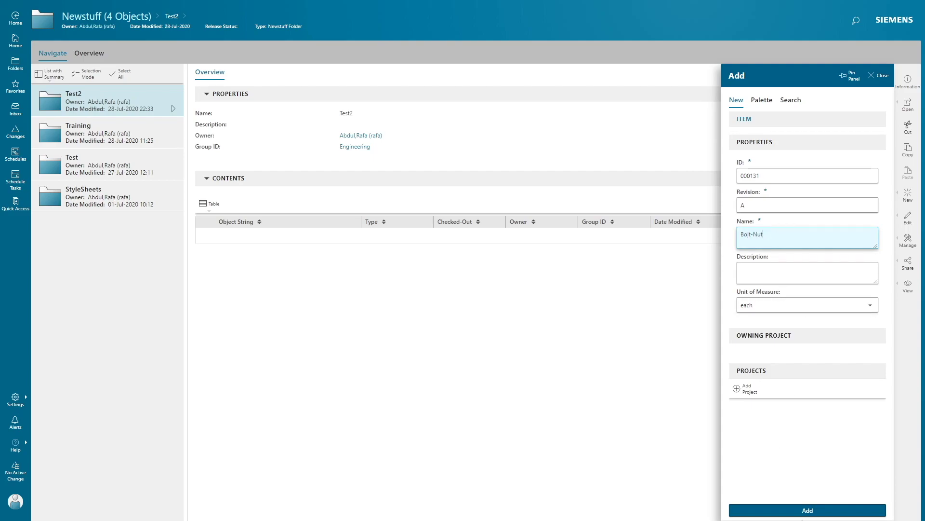
- Assign project EP-001, create the Bolt-Nut item and open it
left_click(742, 390)
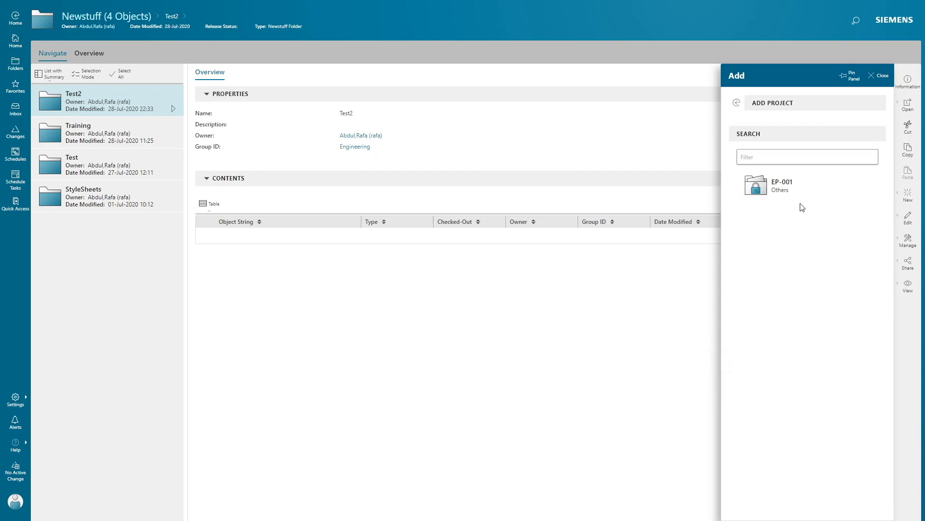
left_click(788, 192)
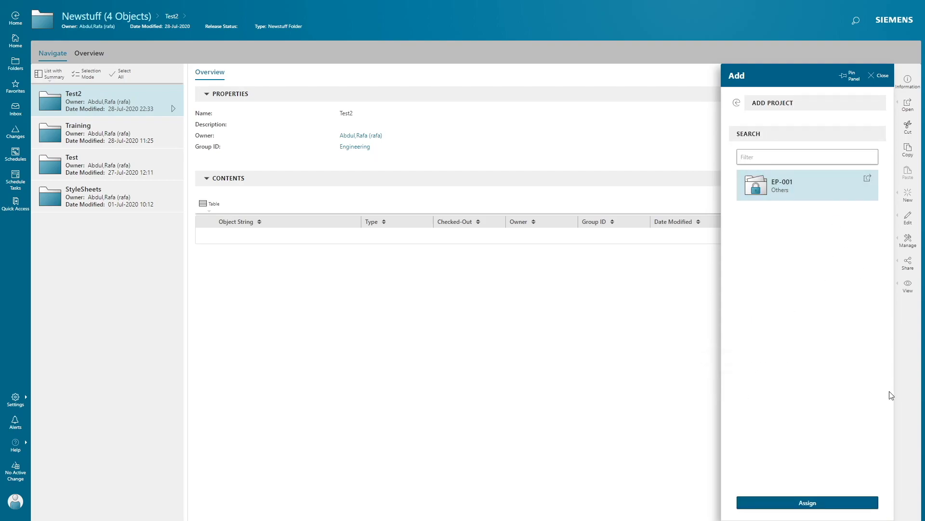
left_click(808, 502)
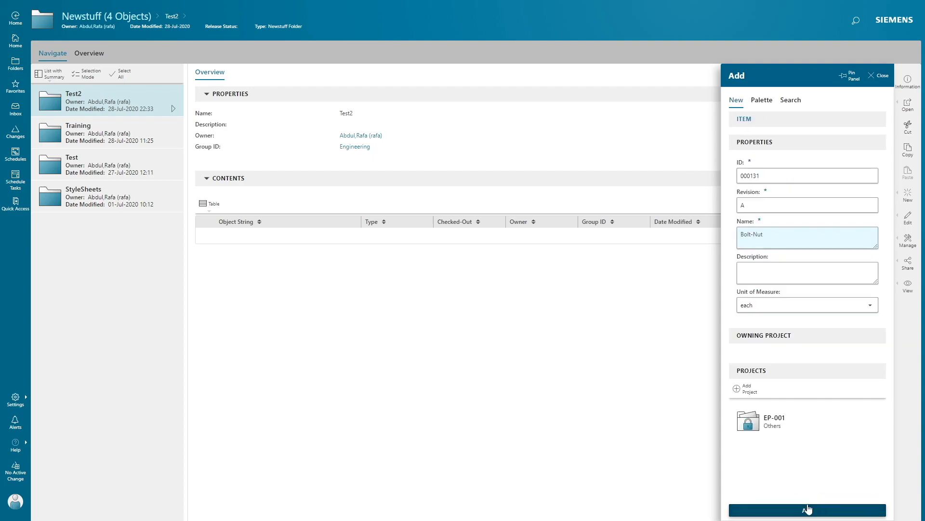
left_click(814, 509)
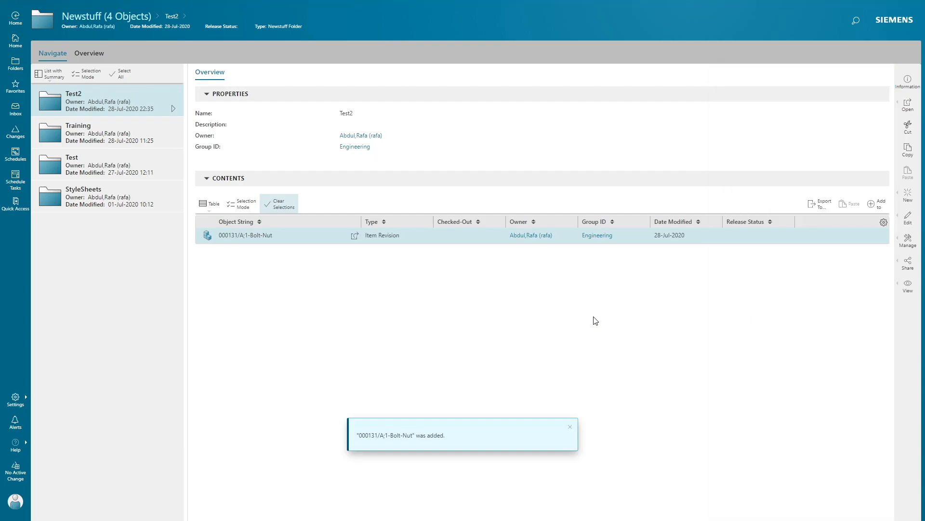
left_click(354, 236)
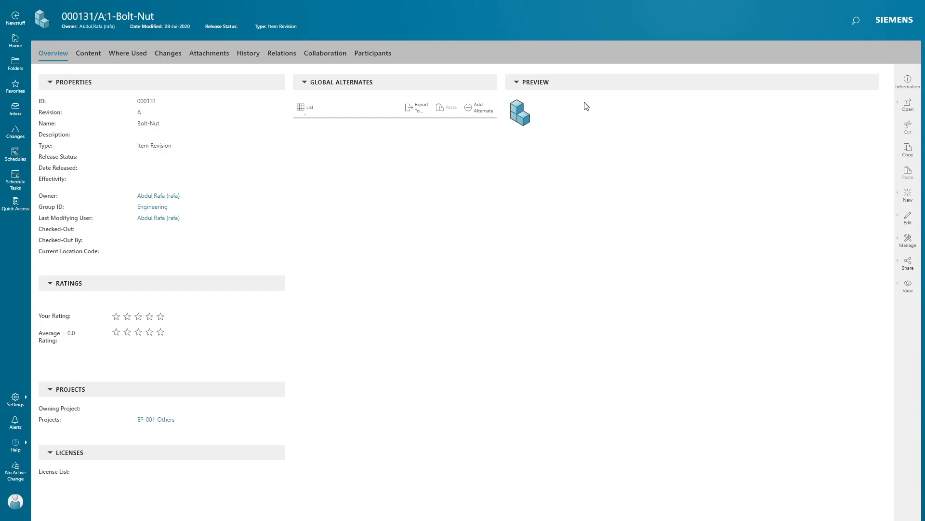
- Set Bolt-Nut's Description to 'Test', save the edit, and show its Content tab
left_click(907, 227)
left_click(869, 220)
left_click(164, 179)
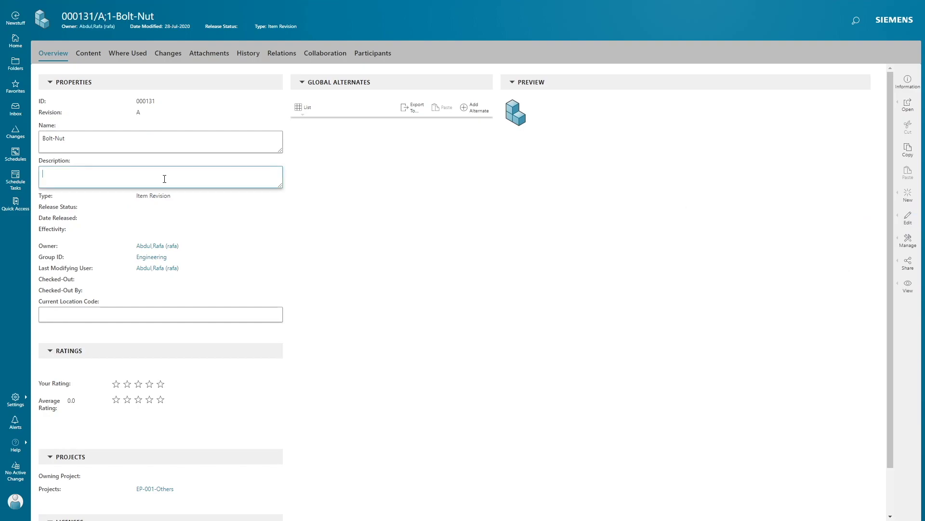
type("Test")
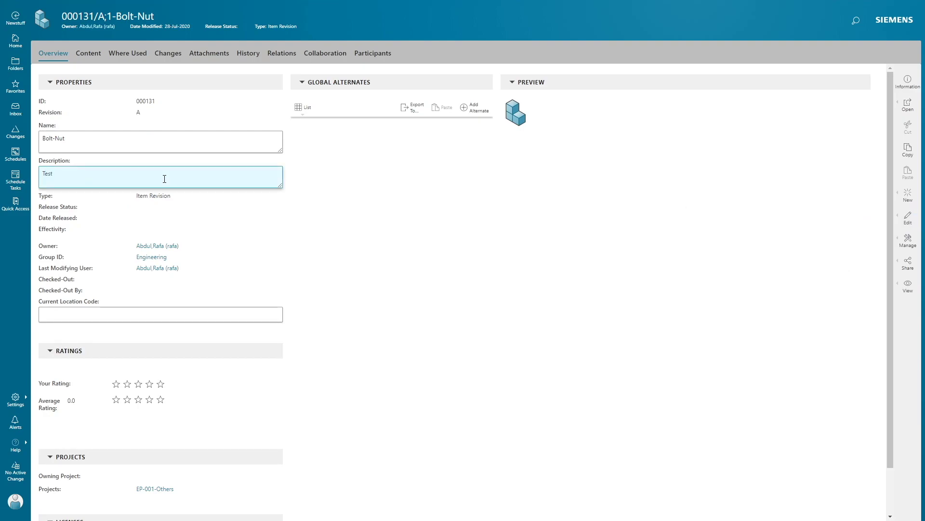
left_click(905, 218)
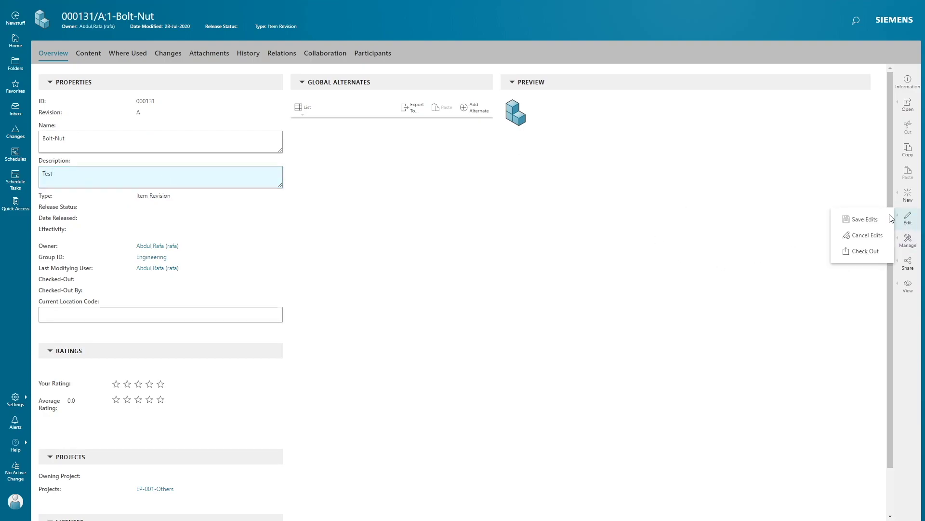
left_click(863, 219)
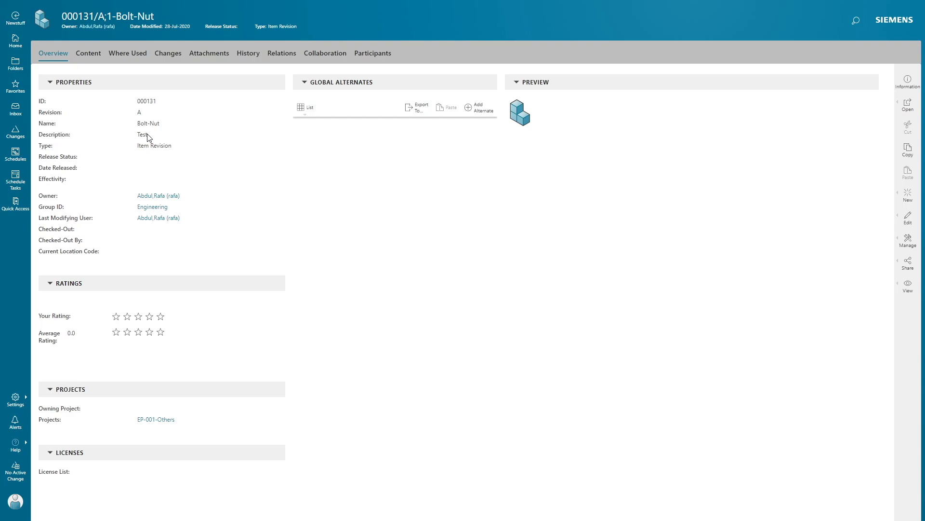
left_click(88, 58)
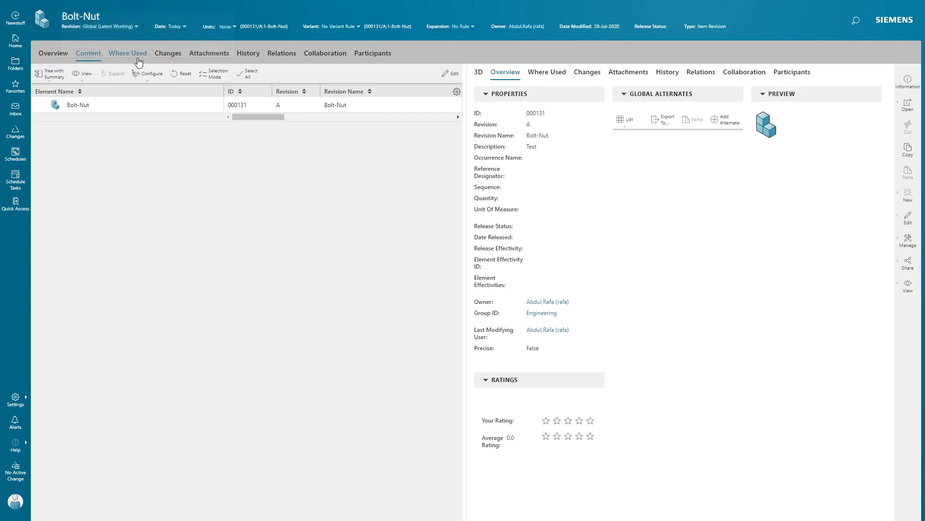
- Review Bolt-Nut's Where Used, Changes and Attachments tabs, then begin adding a file attachment
left_click(138, 58)
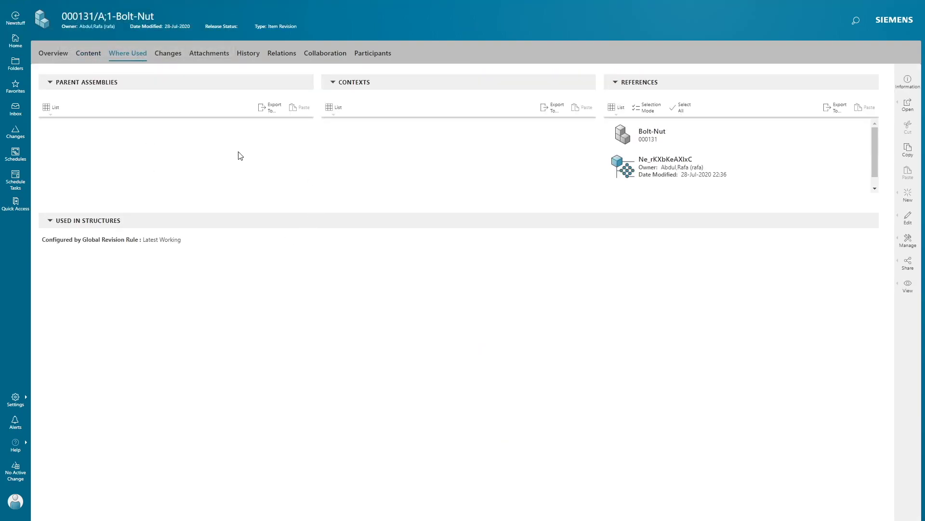
left_click(181, 56)
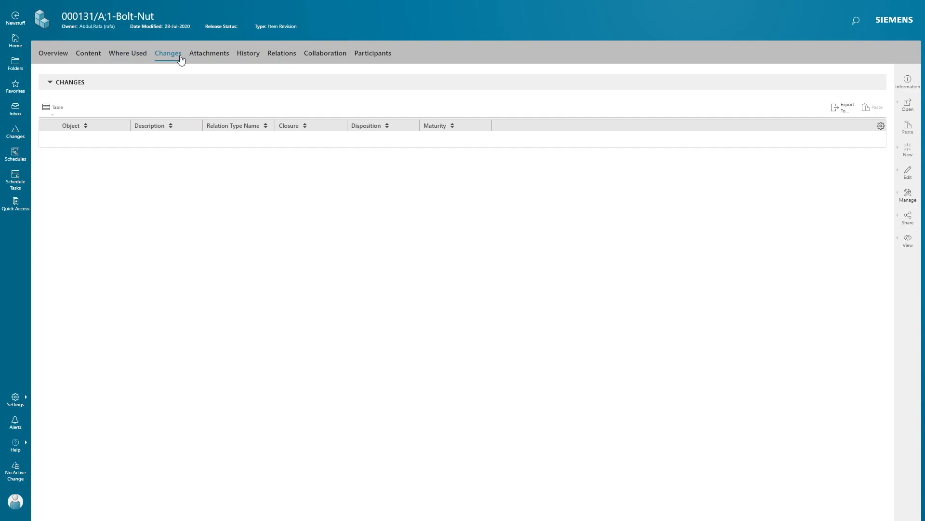
left_click(198, 61)
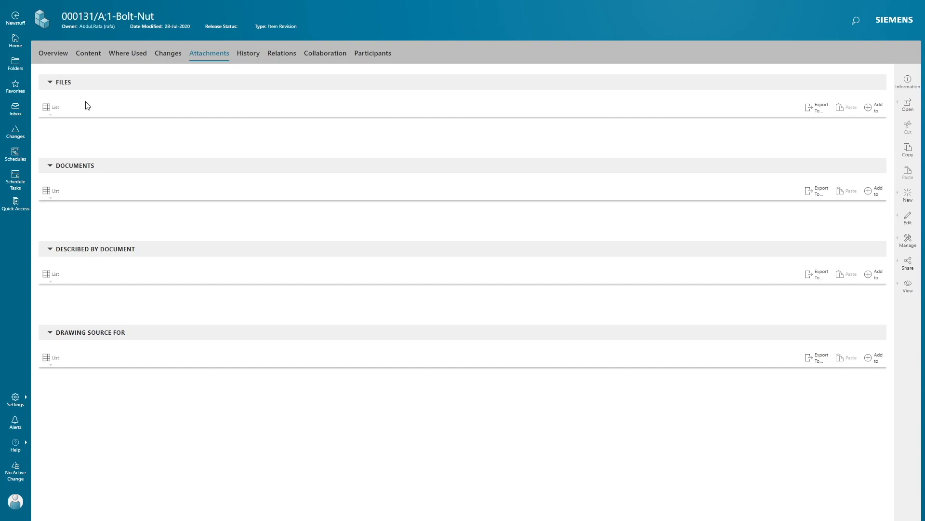
left_click(825, 116)
- Create a PDF dataset from AP.pdf on the desktop and attach it to Bolt-Nut
left_click(879, 108)
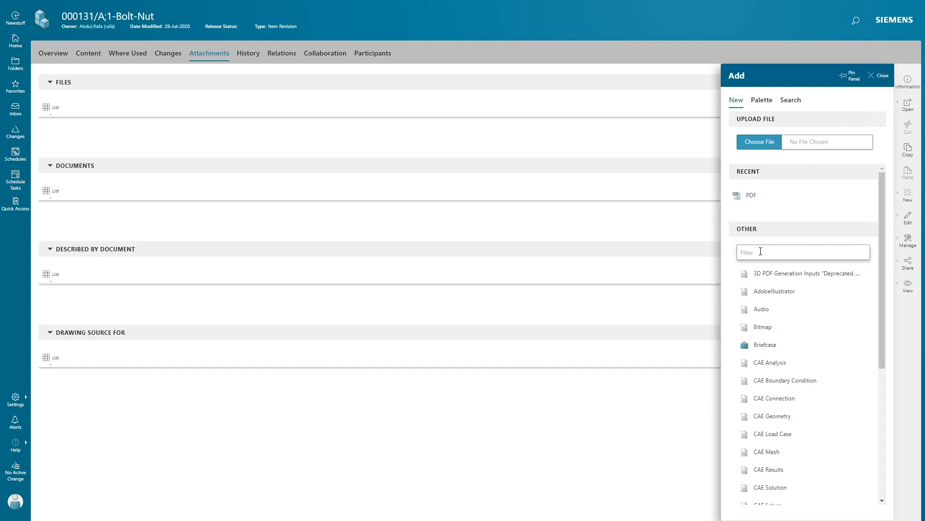
type("PDF")
left_click(765, 331)
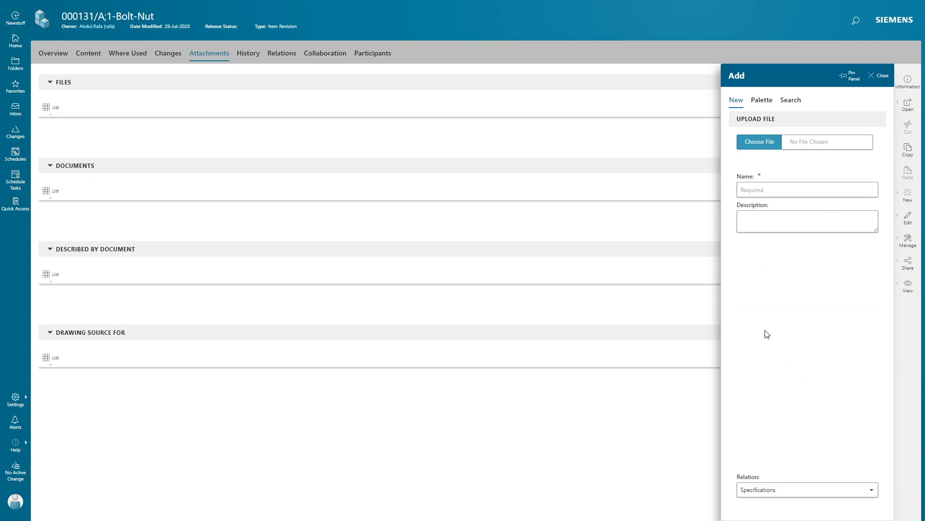
left_click(770, 192)
type("Test")
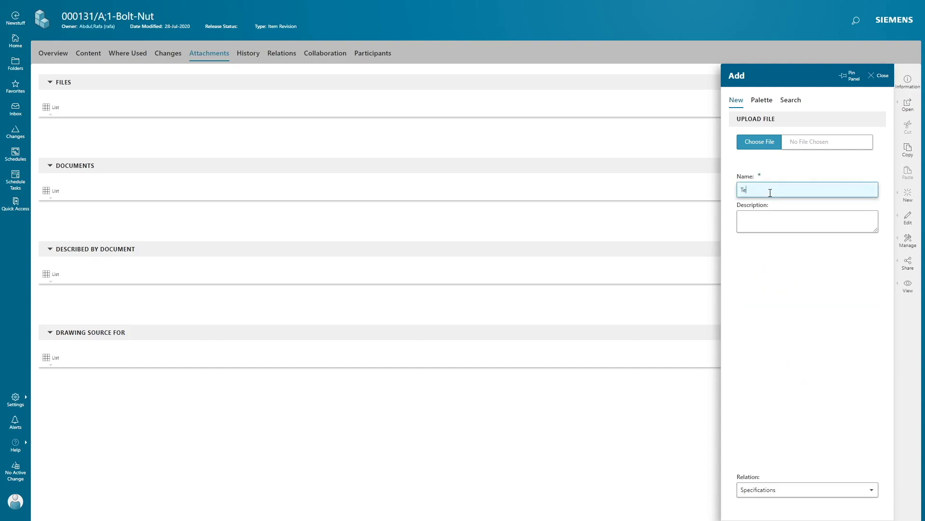
left_click(763, 141)
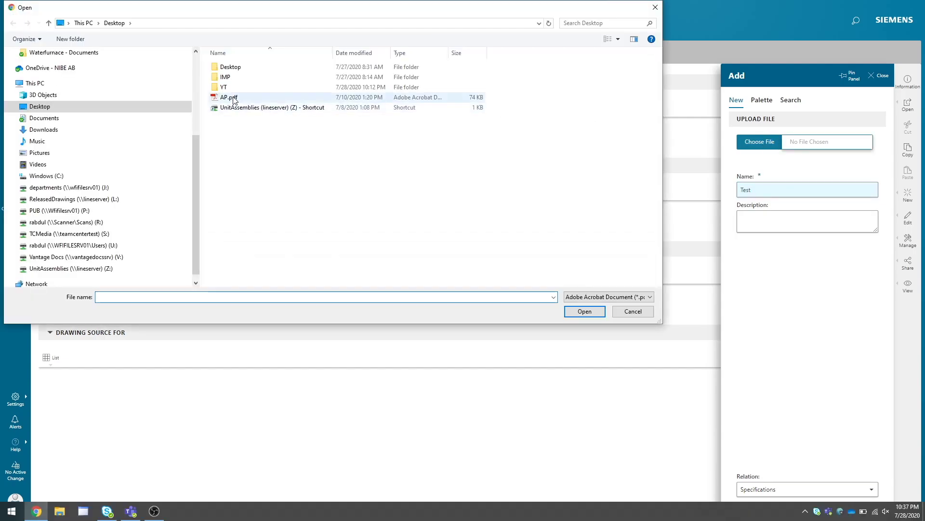
left_click(232, 98)
left_click(584, 311)
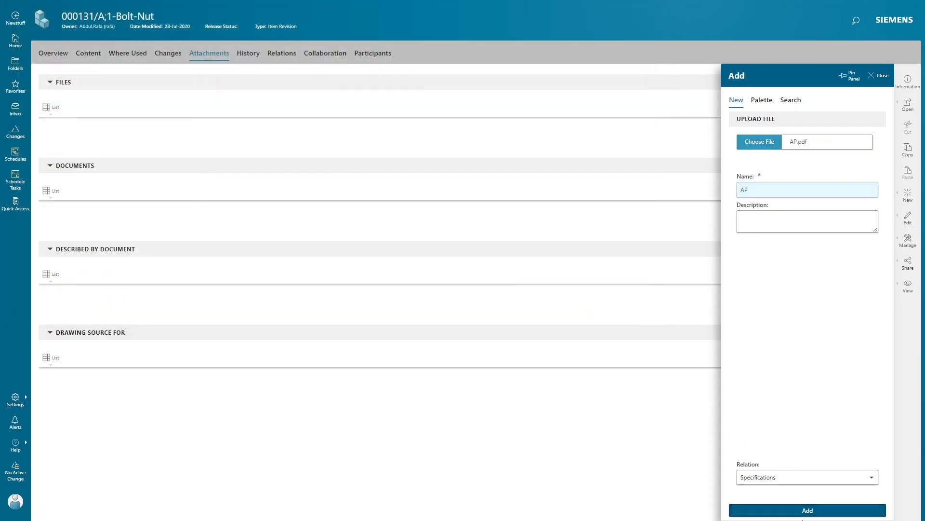
left_click(805, 512)
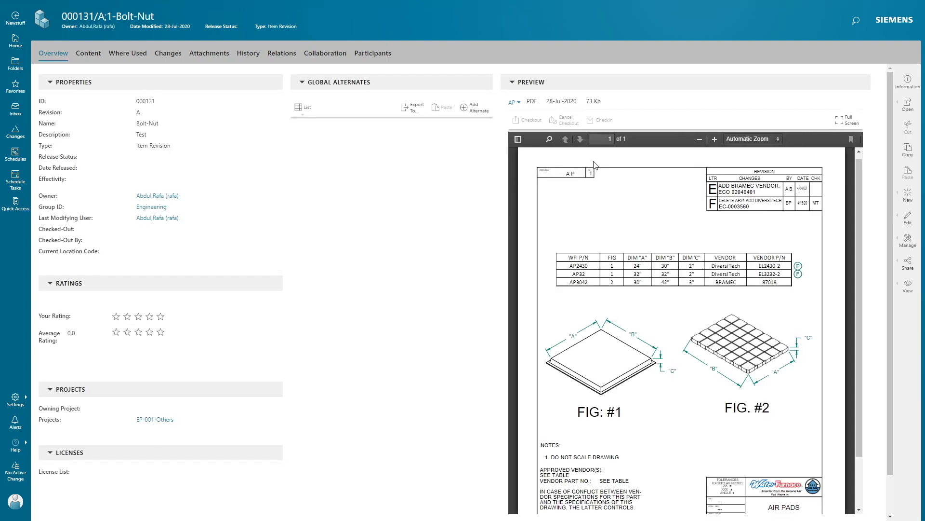
- Check History, inspect the Bolt-Nut to AP Specifications relation, then open Collaboration
left_click(249, 53)
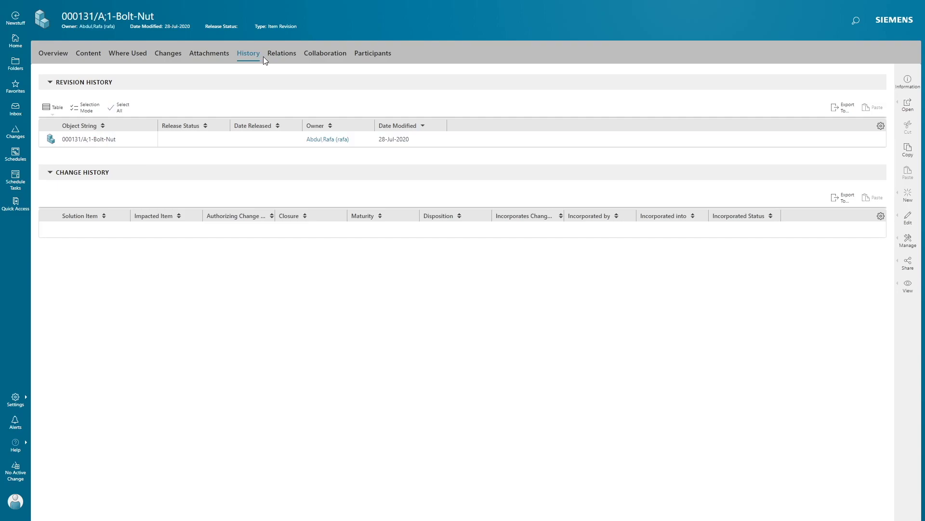
left_click(275, 55)
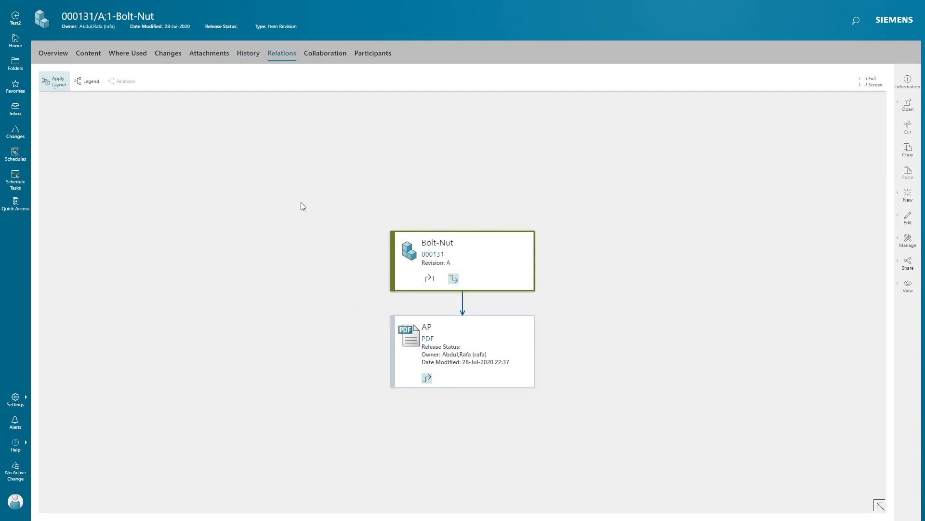
left_click(465, 308)
left_click(908, 83)
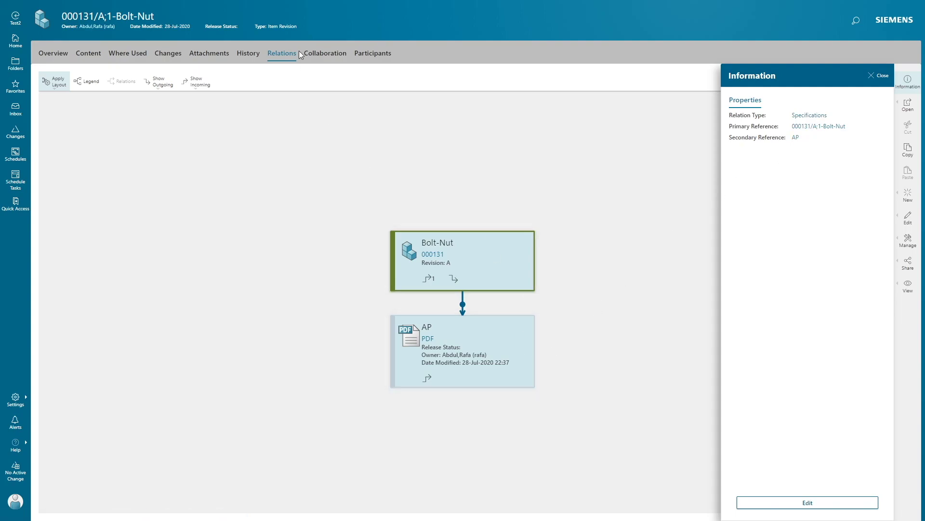
left_click(322, 55)
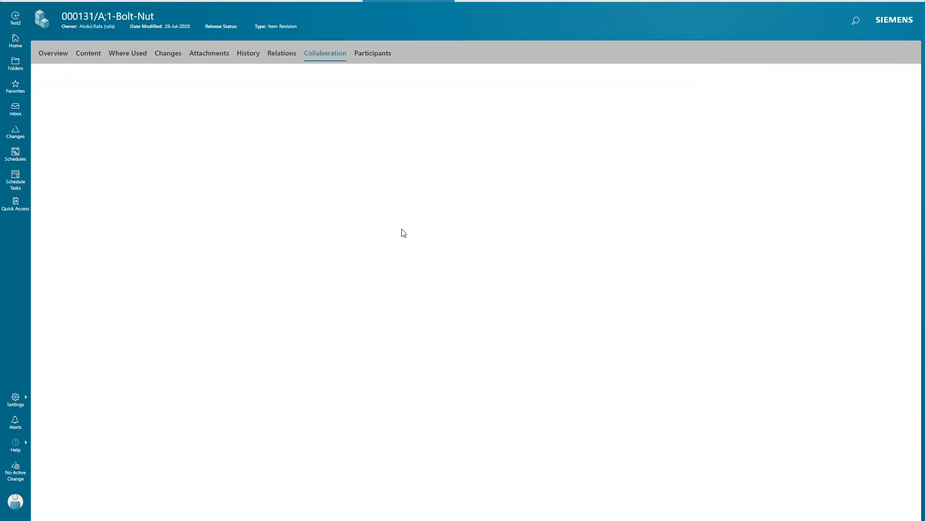
- Raise the question 'why this Bolt is 5mm?' with description 'test', then view Participants
left_click(60, 112)
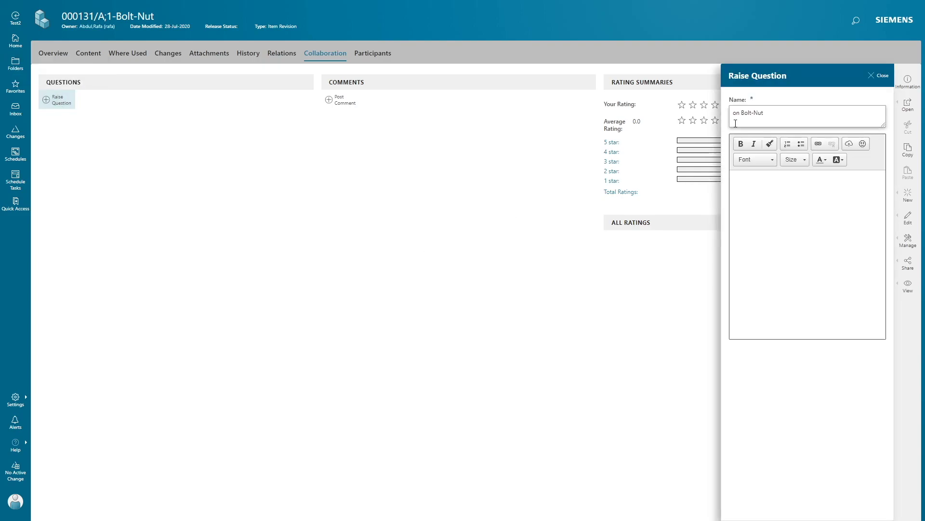
triple_click(804, 121)
type("why this Bolt ")
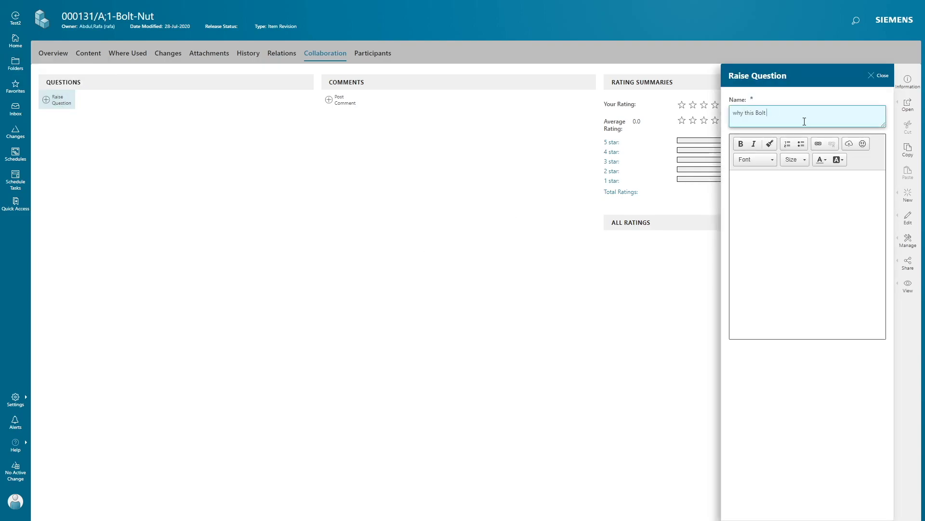
type("is 5mm?")
left_click(760, 188)
type("test")
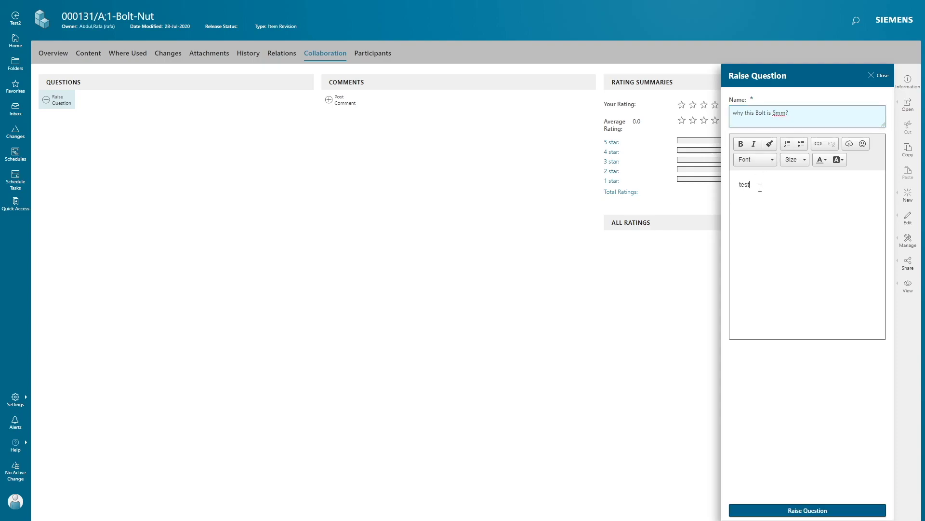
left_click(810, 512)
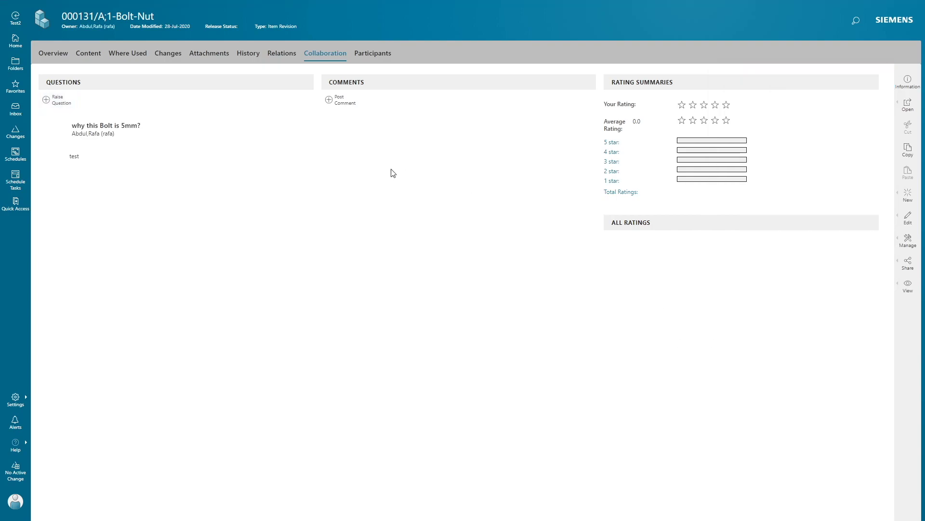
mouse_move(179, 138)
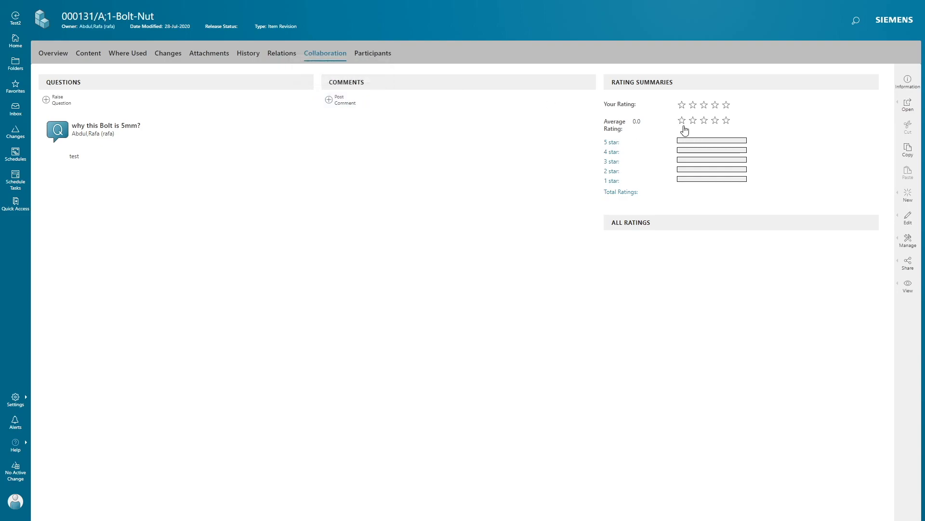
left_click(373, 53)
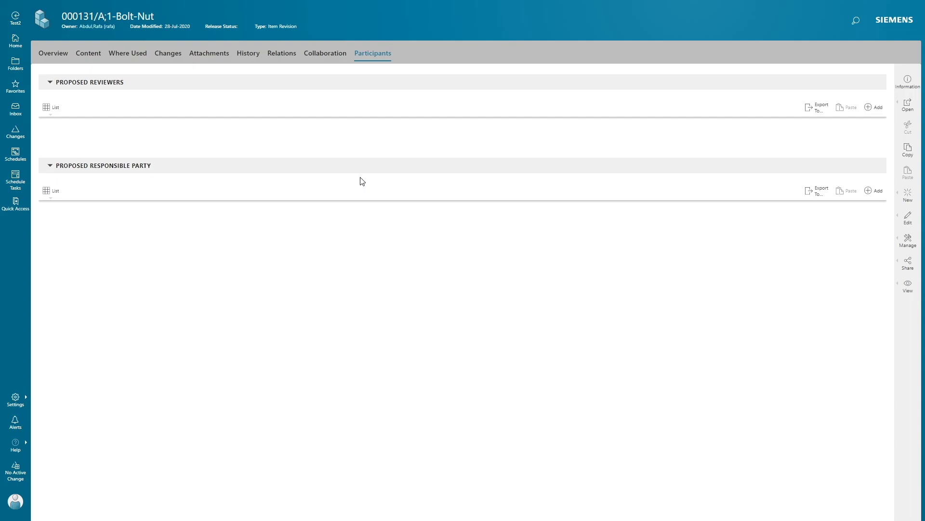
- Return to the Home page tiles and put the cursor in the Search box
left_click(15, 41)
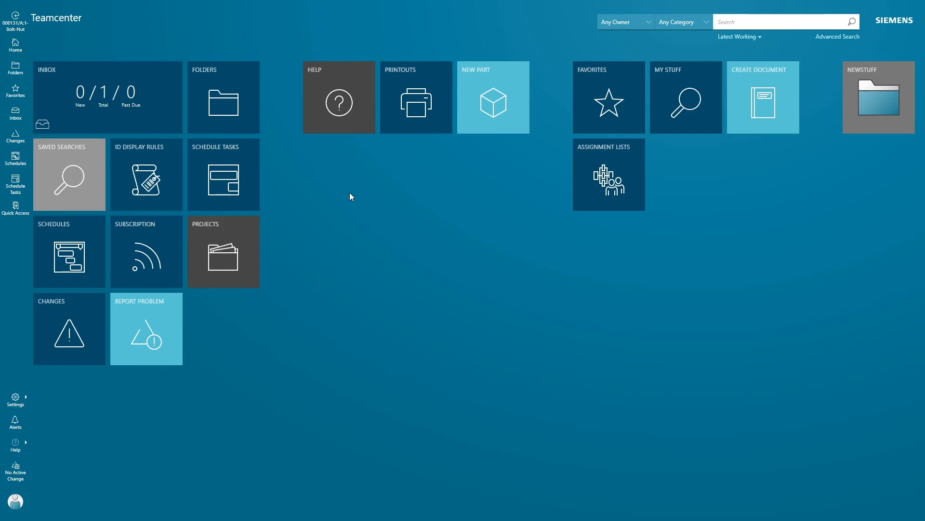
left_click(743, 25)
left_click(765, 21)
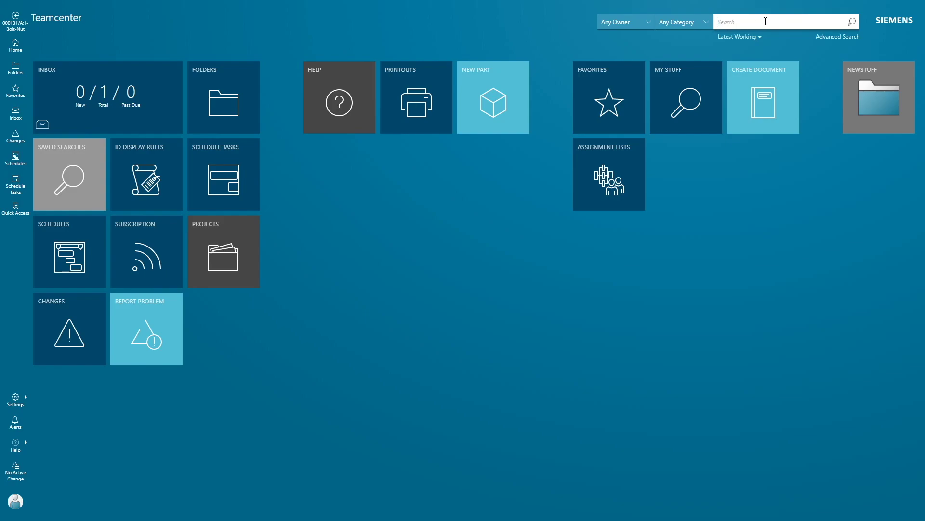